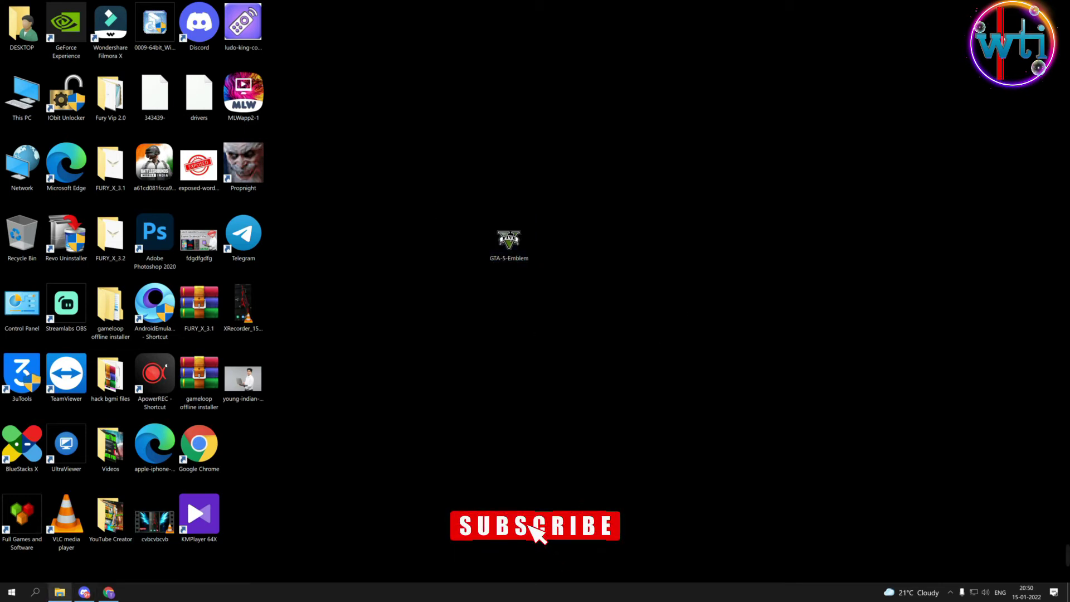
- Open the user's temporary files folder by running %temp% from the Run dialog
{"action": "left_click", "coordinate": [35, 592]}
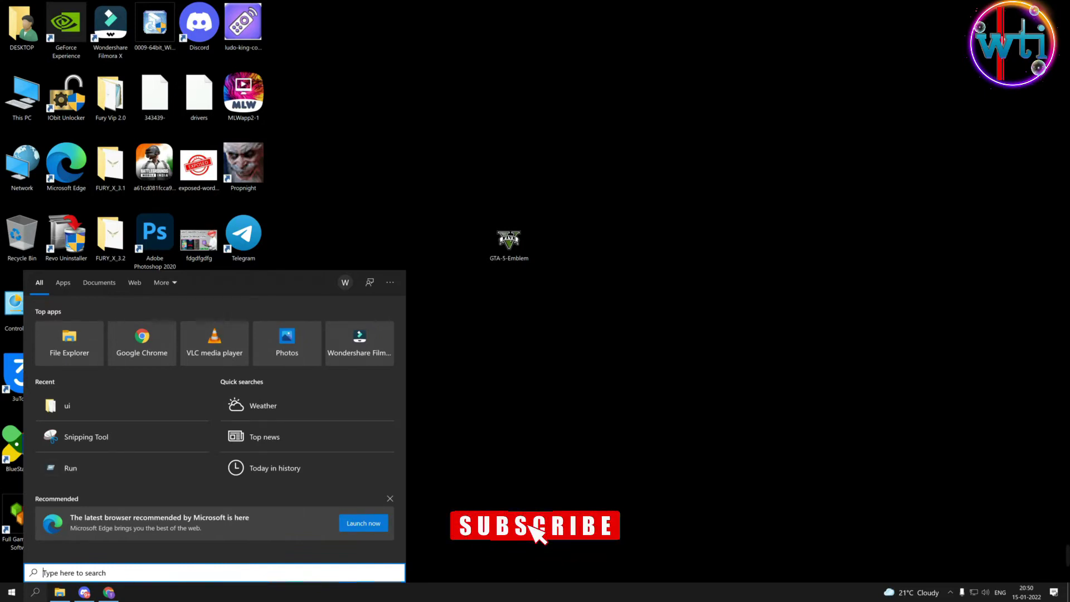
{"action": "type", "text": "run"}
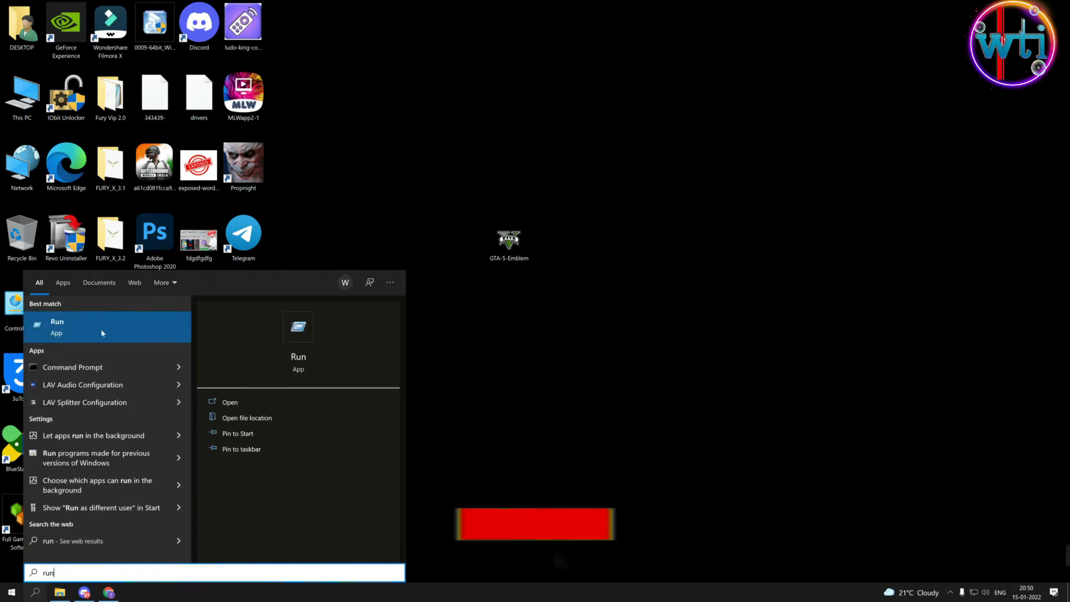
{"action": "left_click", "coordinate": [136, 326]}
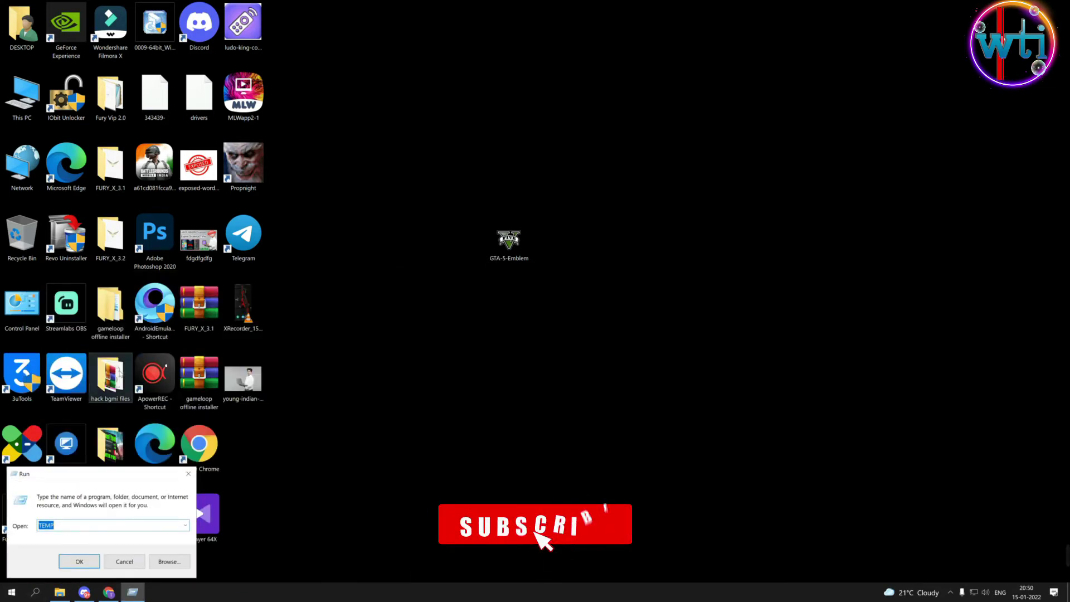
{"action": "left_click", "coordinate": [185, 526]}
{"action": "left_click", "coordinate": [55, 456]}
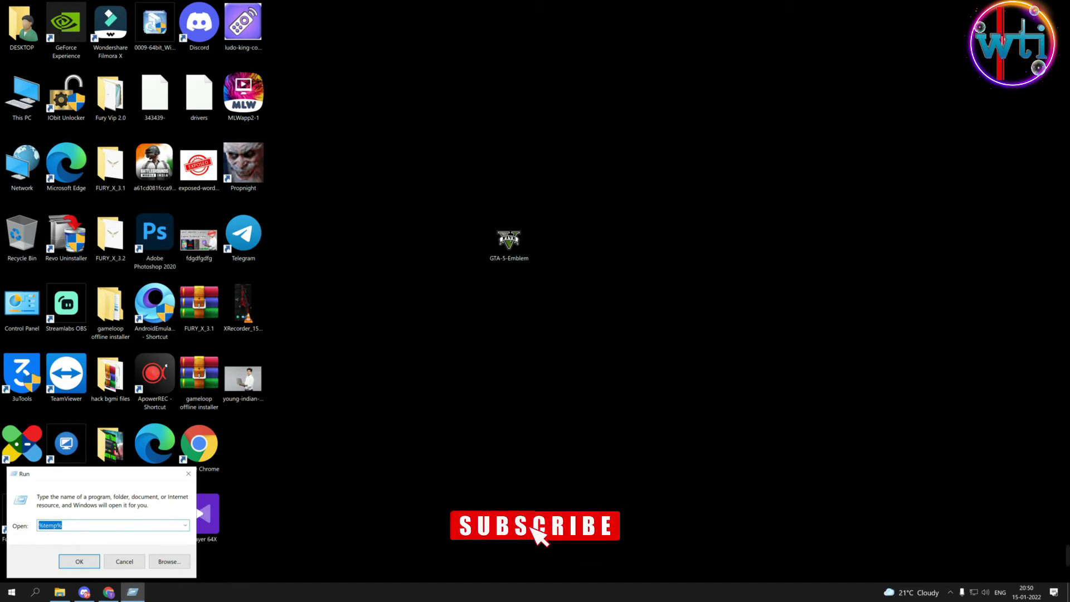
{"action": "left_click", "coordinate": [59, 525]}
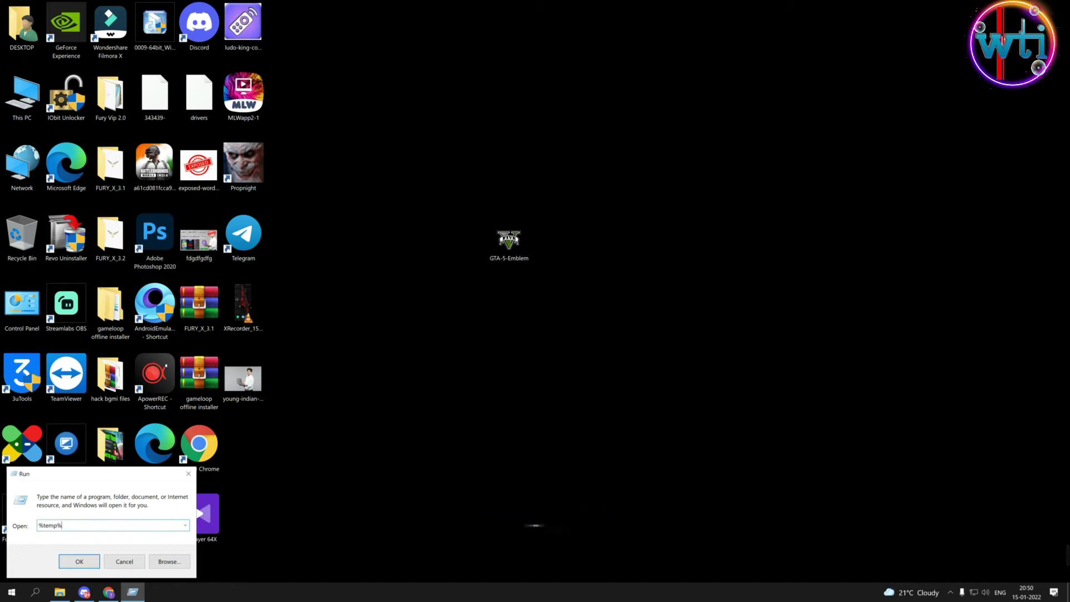
{"action": "double_click", "coordinate": [55, 526]}
{"action": "left_click", "coordinate": [54, 530]}
{"action": "triple_click", "coordinate": [55, 529]}
{"action": "left_click", "coordinate": [79, 564]}
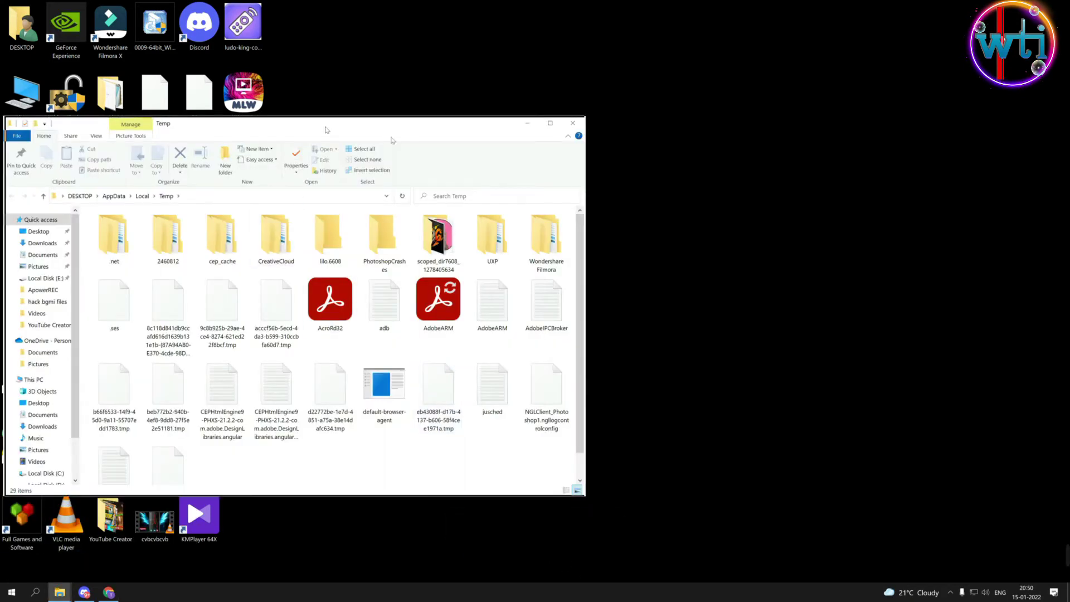
{"action": "left_click_drag", "start_coordinate": [326, 129], "coordinate": [457, 138]}
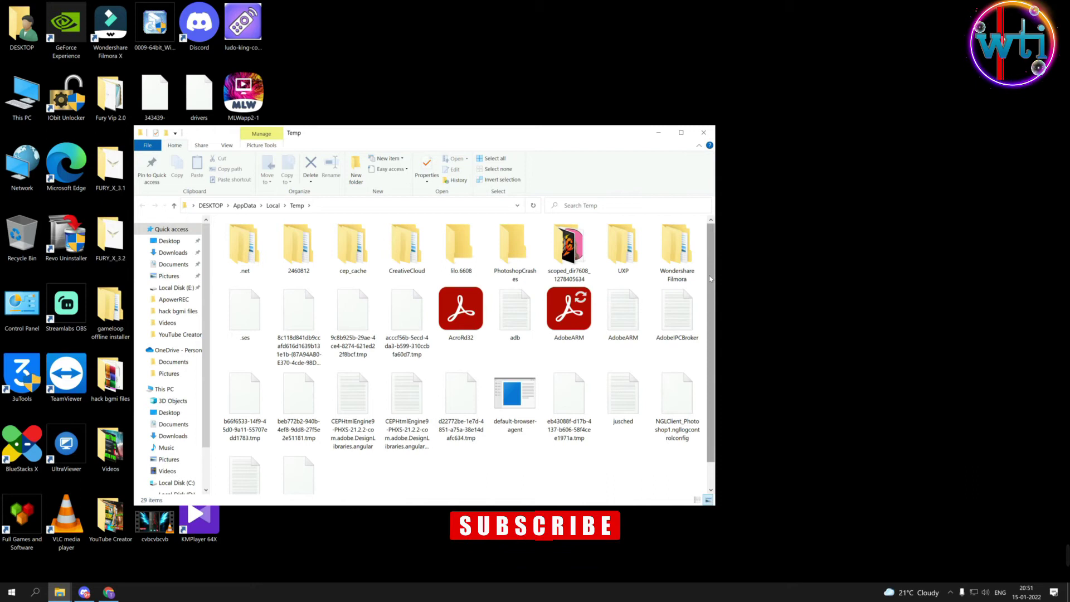
- Delete all items in the user's Temp folder, skipping every item that is in use
{"action": "scroll", "coordinate": [713, 278], "scroll_direction": "down", "scroll_amount": 1}
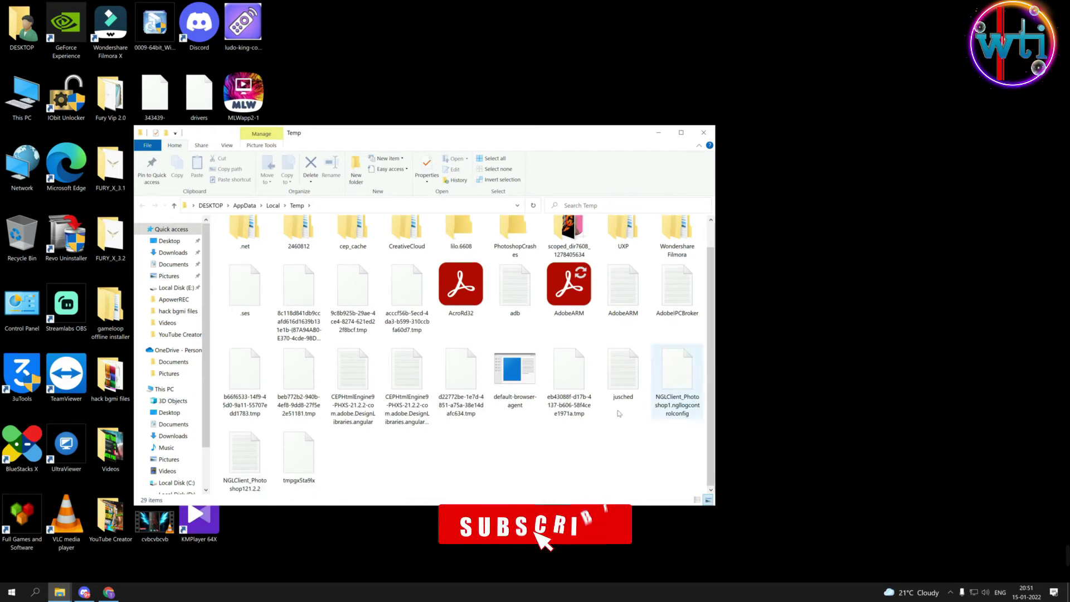
{"action": "key", "text": "ctrl+a"}
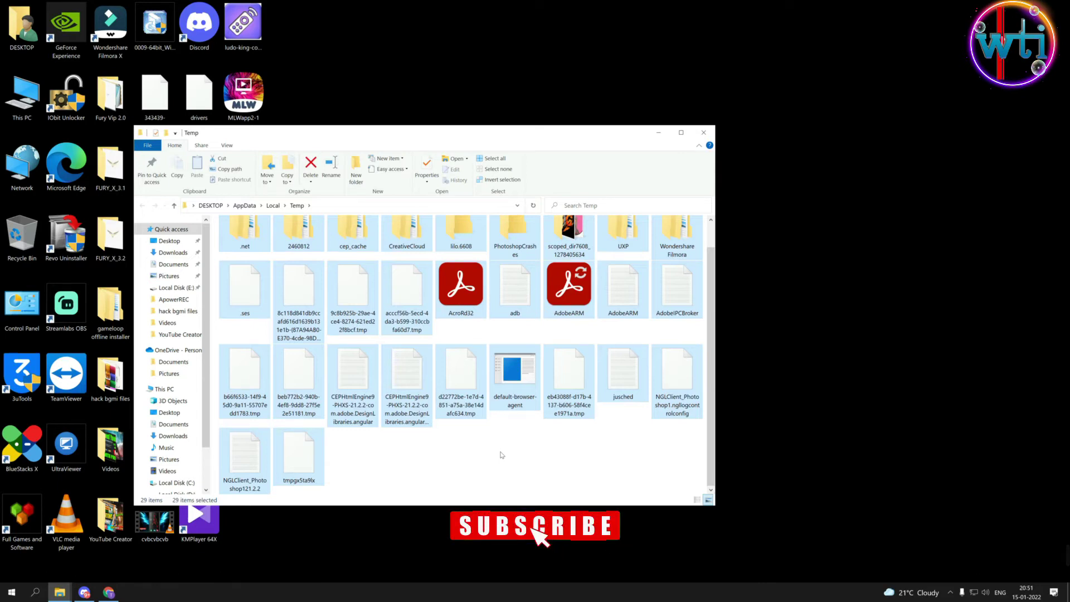
{"action": "scroll", "coordinate": [712, 412], "scroll_direction": "up", "scroll_amount": 1}
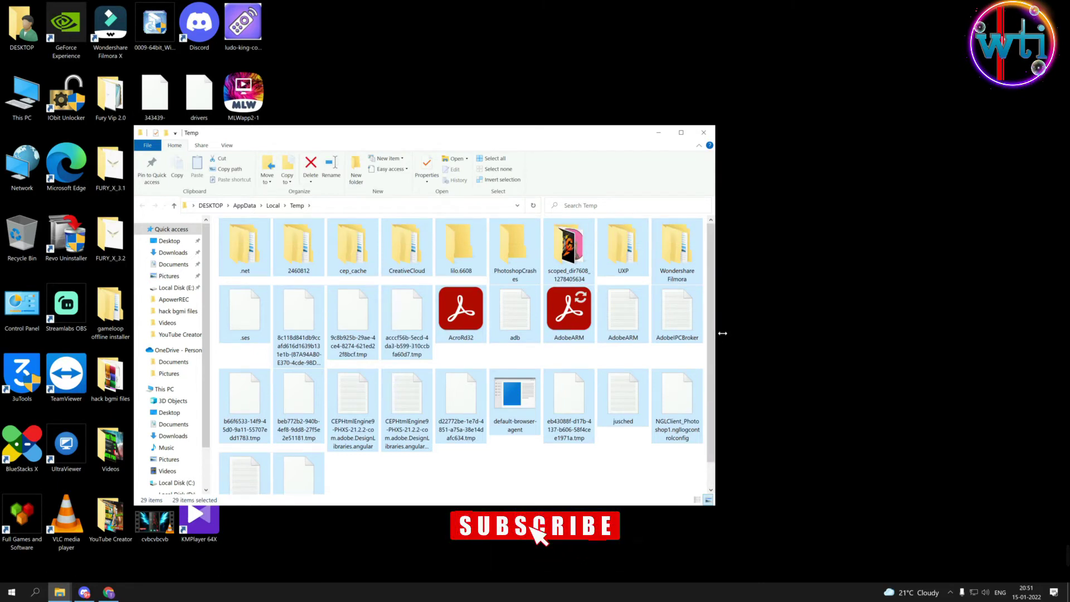
{"action": "key", "text": "Delete"}
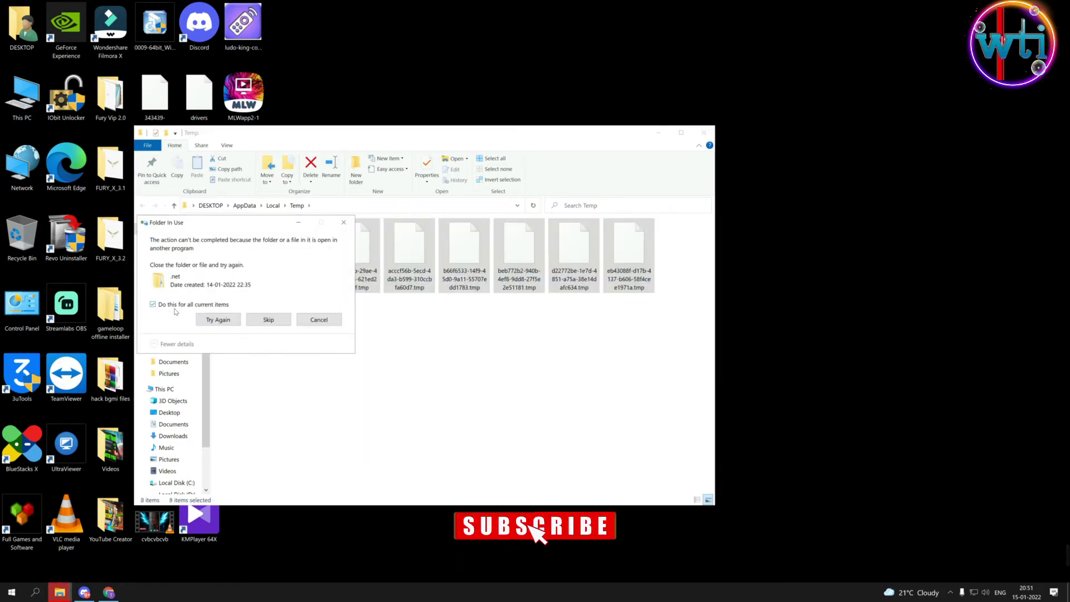
{"action": "left_click", "coordinate": [271, 322]}
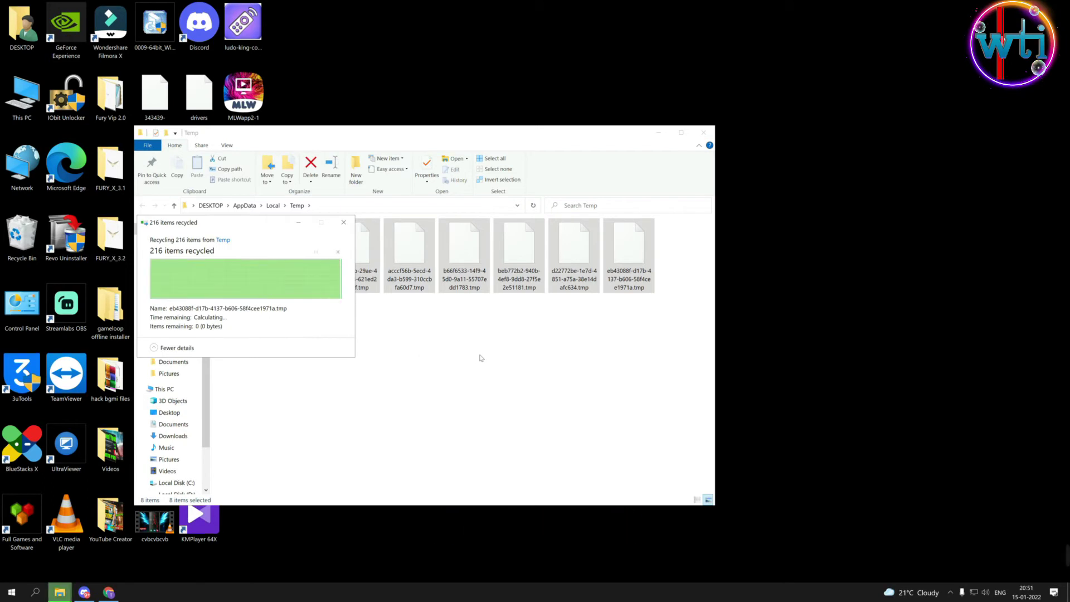
- Try again to delete the remaining Temp items, skipping all those in use, and close the folder
{"action": "left_click", "coordinate": [451, 355]}
{"action": "left_click_drag", "start_coordinate": [234, 307], "coordinate": [672, 257]}
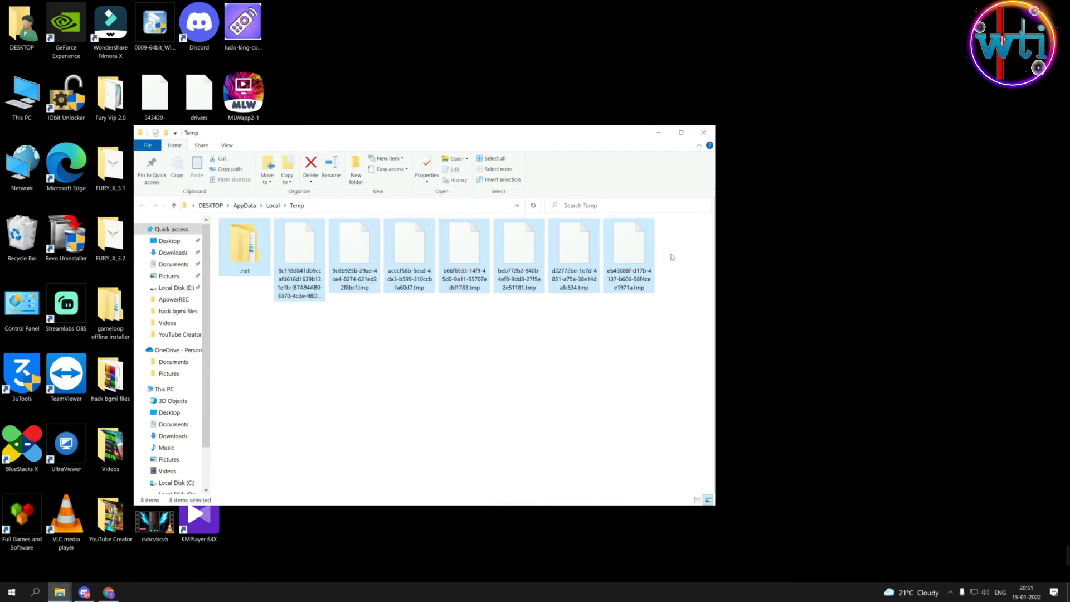
{"action": "key", "text": "Delete"}
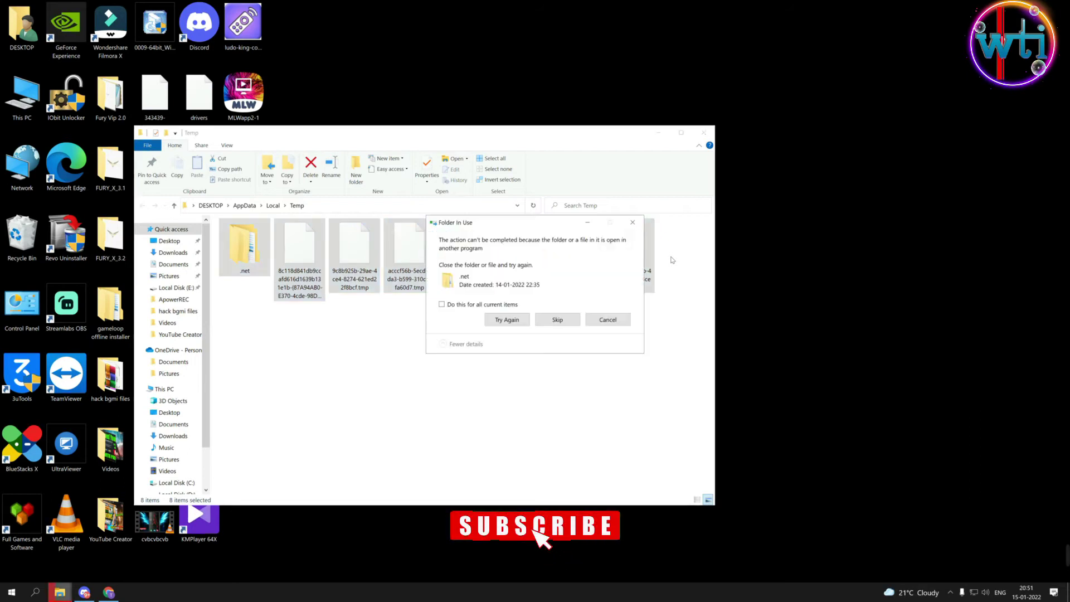
{"action": "left_click", "coordinate": [442, 305]}
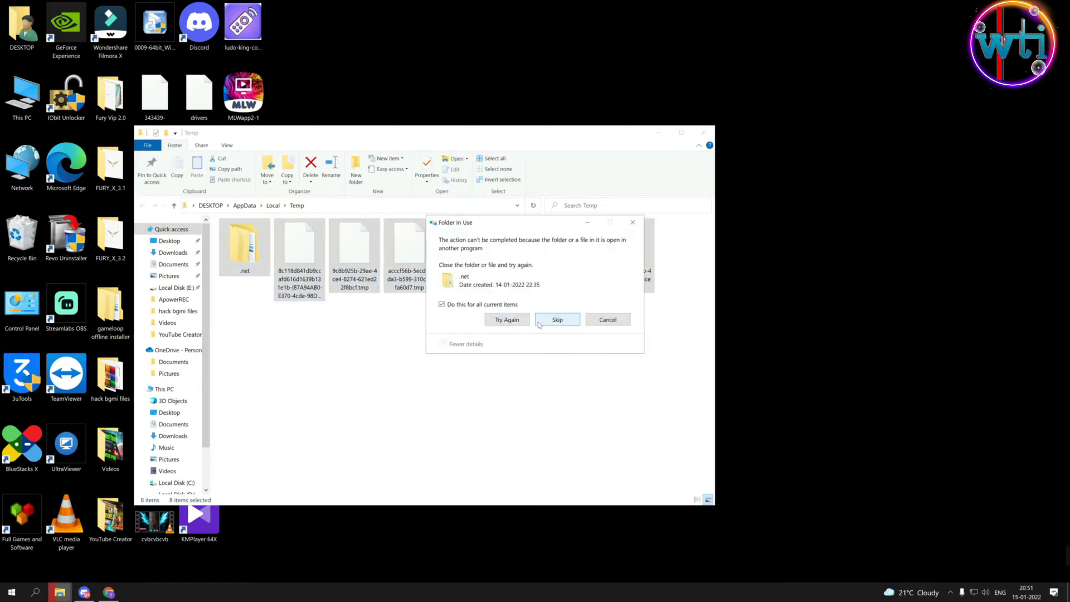
{"action": "left_click", "coordinate": [539, 324]}
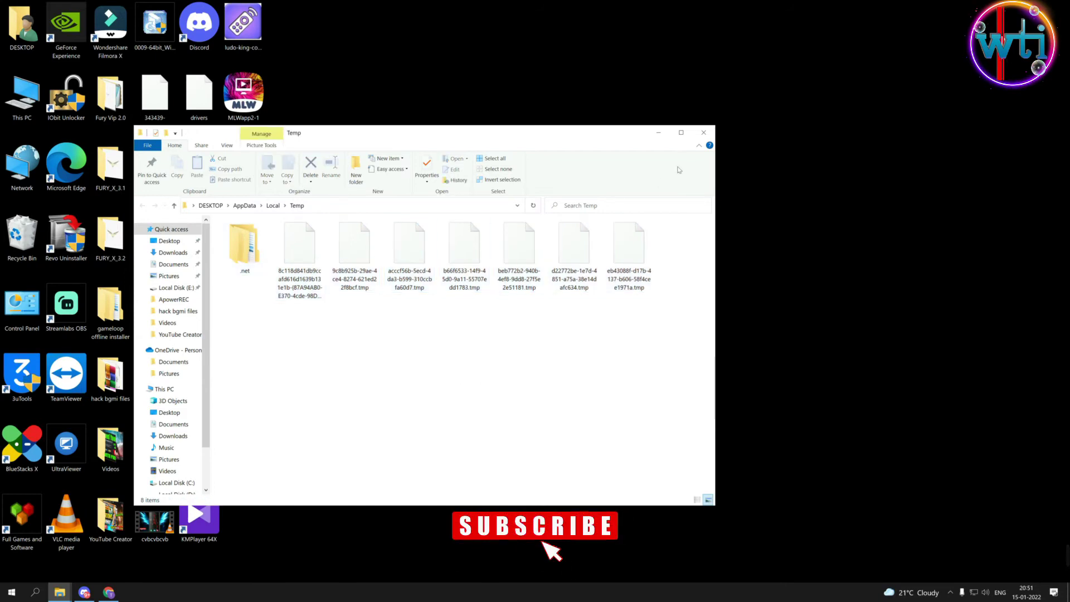
{"action": "left_click", "coordinate": [705, 132]}
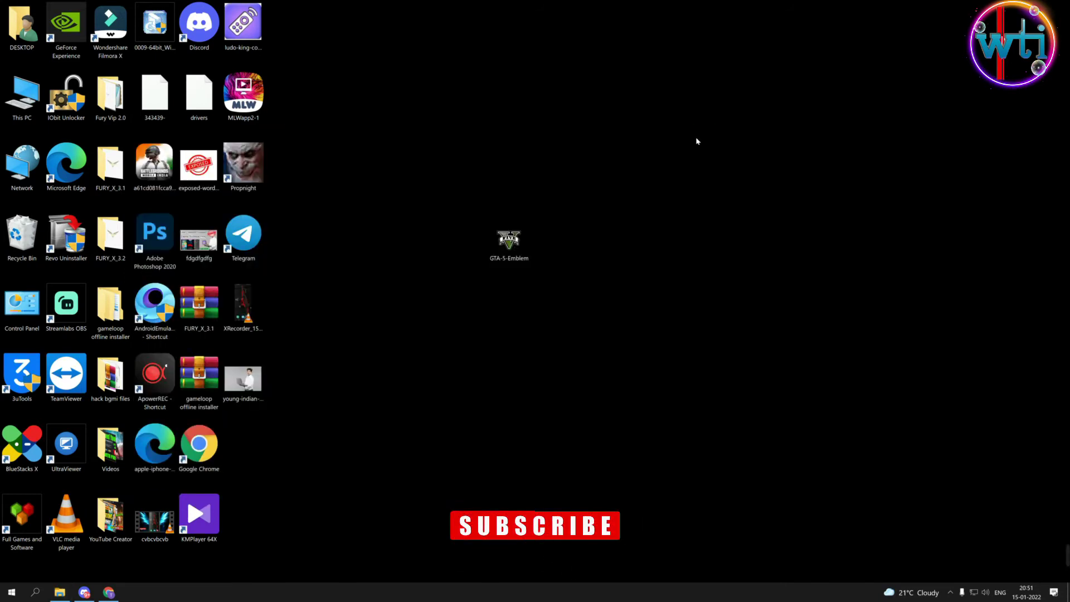
{"action": "left_click", "coordinate": [672, 361]}
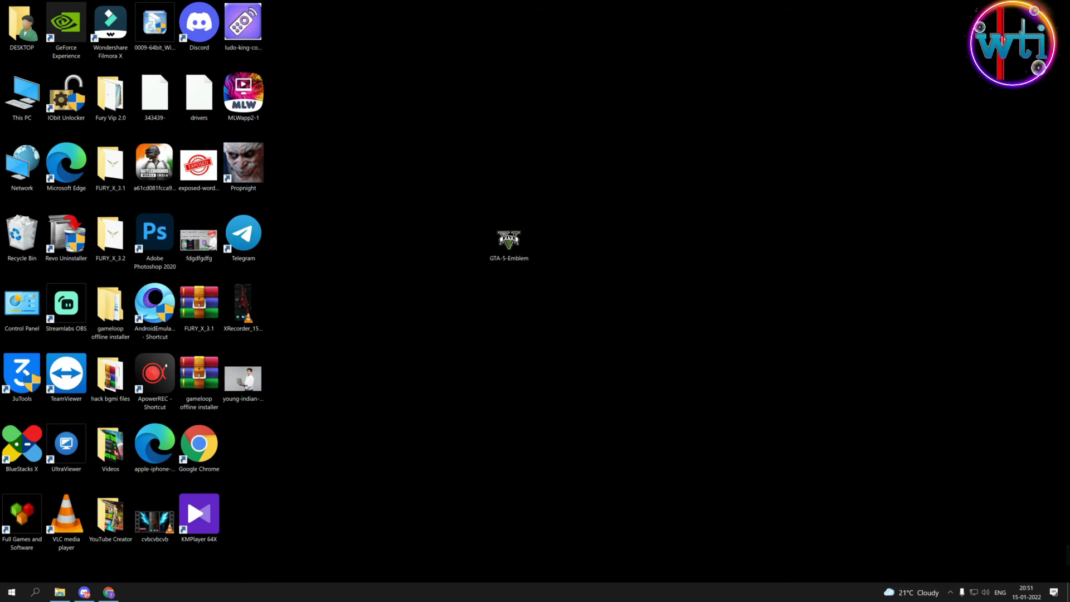
- Open the Prefetch folder by running prefetch from the Run dialog and grant permission to access it
{"action": "left_click", "coordinate": [35, 592]}
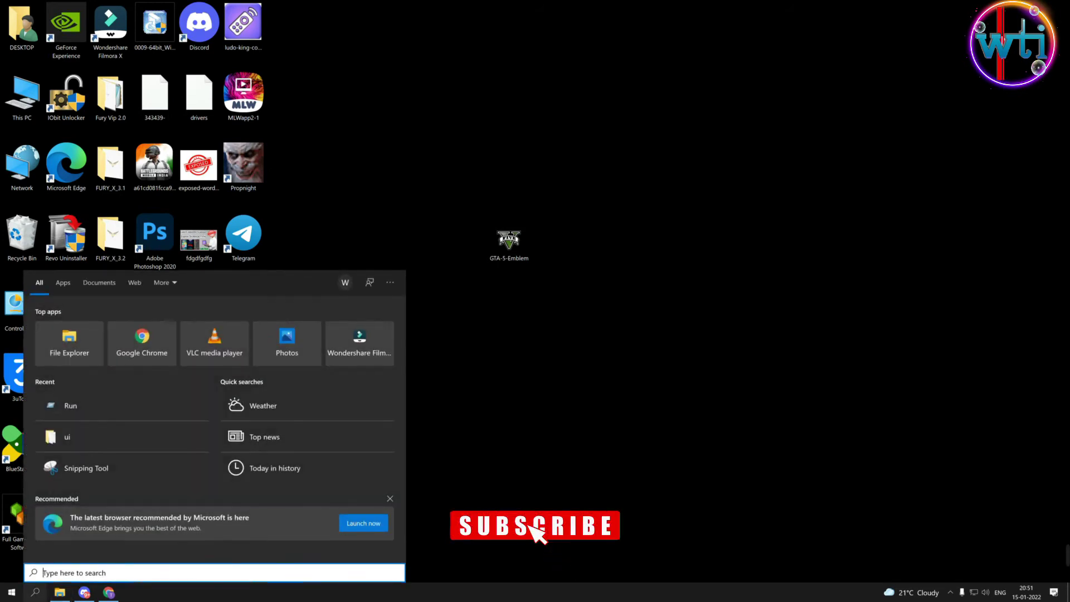
{"action": "left_click", "coordinate": [112, 415]}
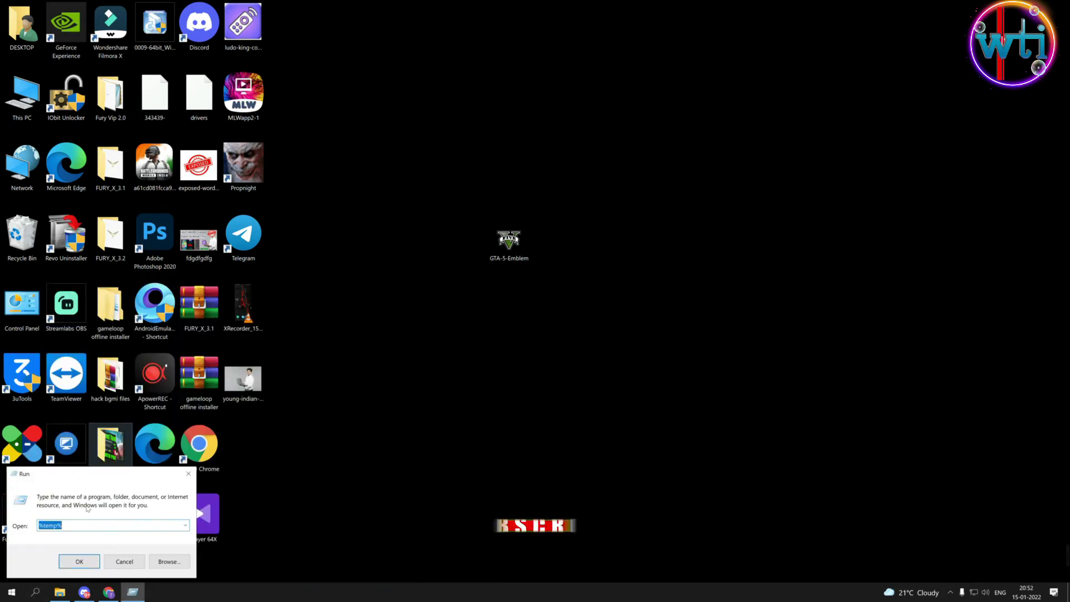
{"action": "left_click", "coordinate": [185, 525]}
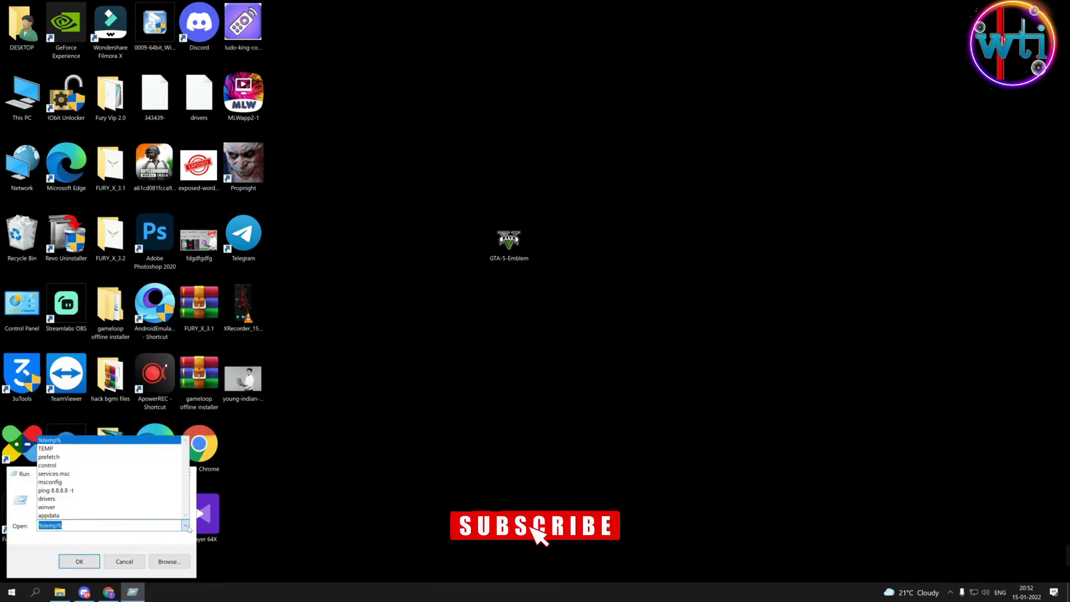
{"action": "left_click", "coordinate": [63, 457]}
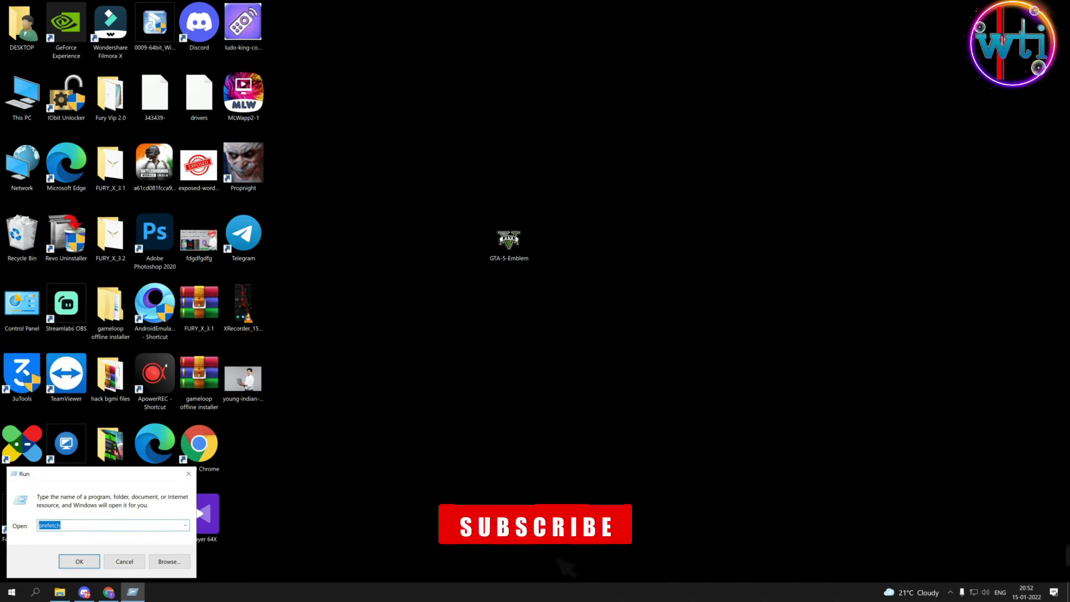
{"action": "key", "text": "End"}
{"action": "left_click_drag", "start_coordinate": [59, 525], "coordinate": [16, 534]}
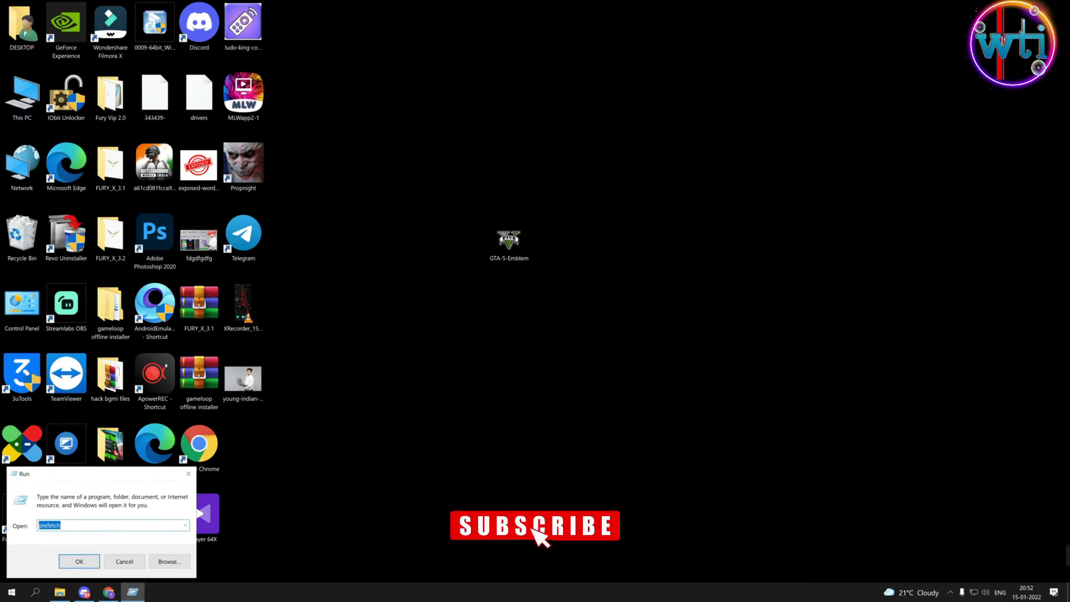
{"action": "left_click", "coordinate": [79, 561]}
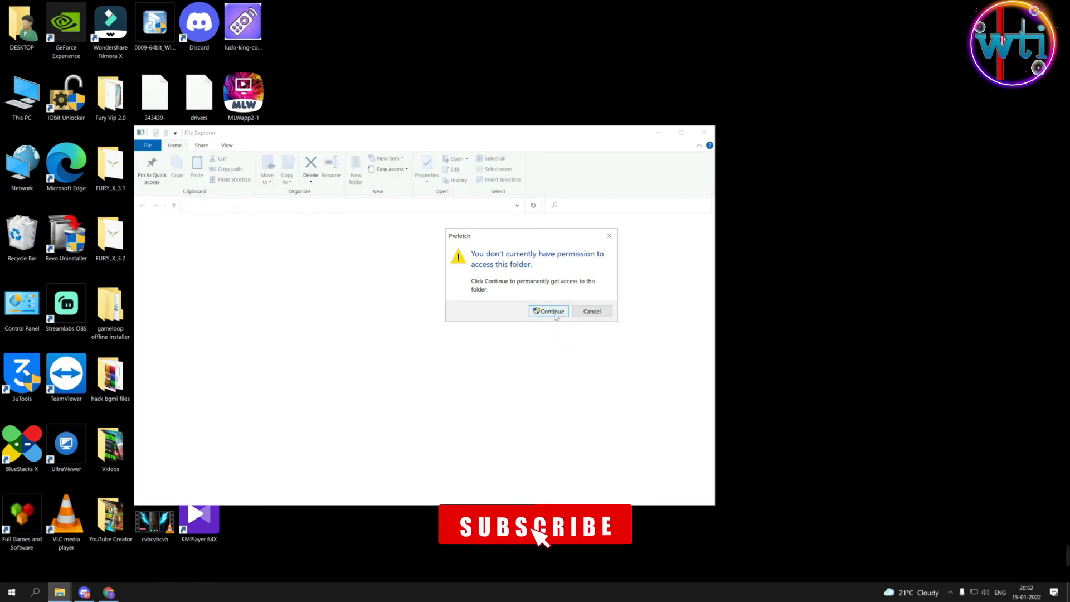
{"action": "left_click", "coordinate": [549, 312]}
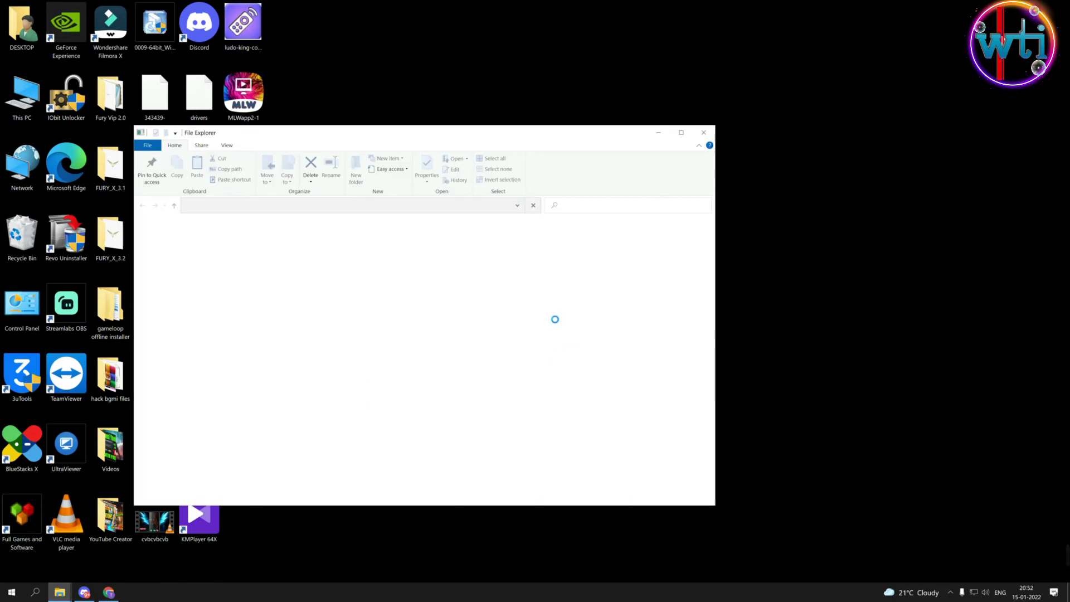
- Delete all files in the Prefetch folder and close its window
{"action": "left_click", "coordinate": [312, 300]}
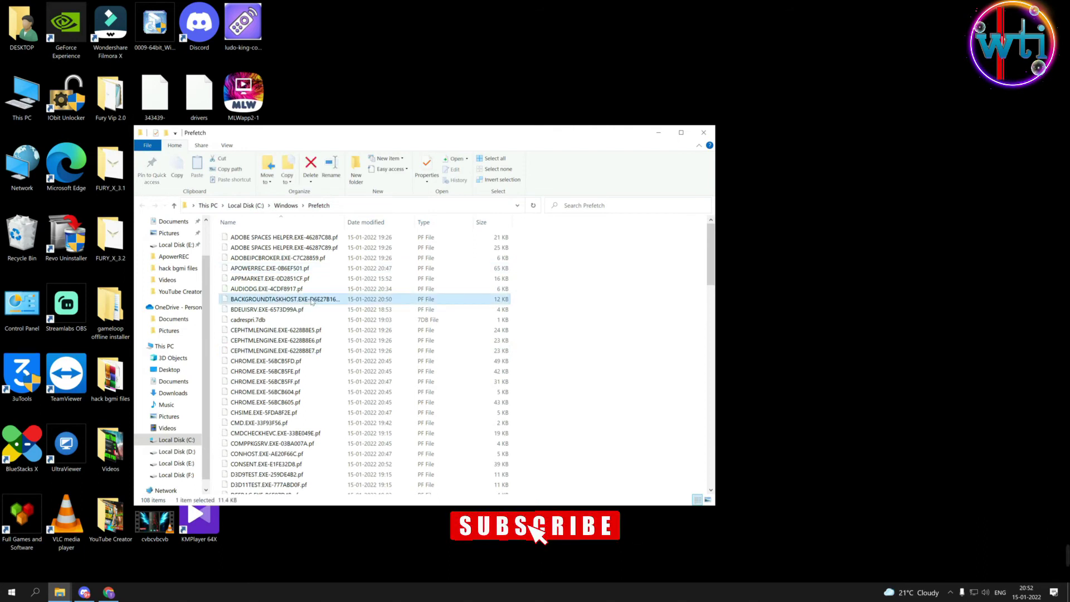
{"action": "left_click", "coordinate": [606, 313]}
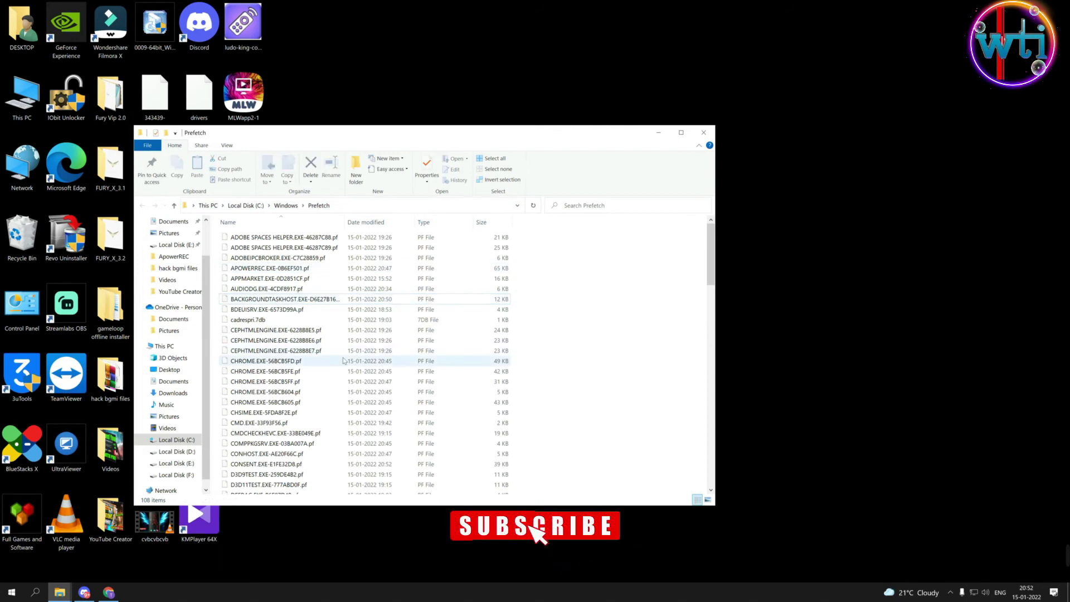
{"action": "key", "text": "ctrl+a"}
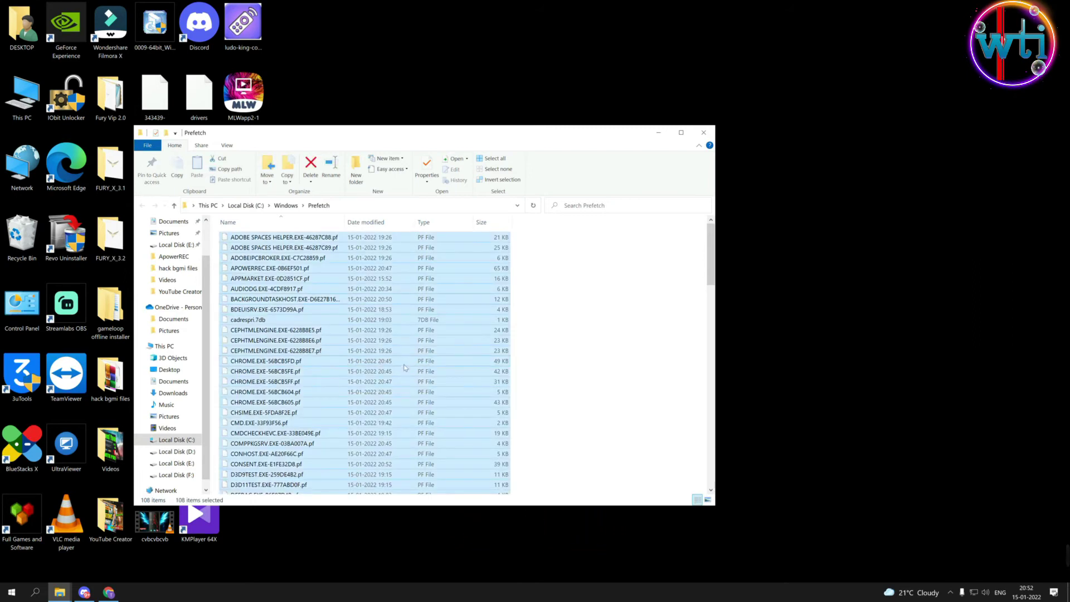
{"action": "key", "text": "Delete"}
{"action": "left_click", "coordinate": [442, 311]}
{"action": "left_click", "coordinate": [558, 327]}
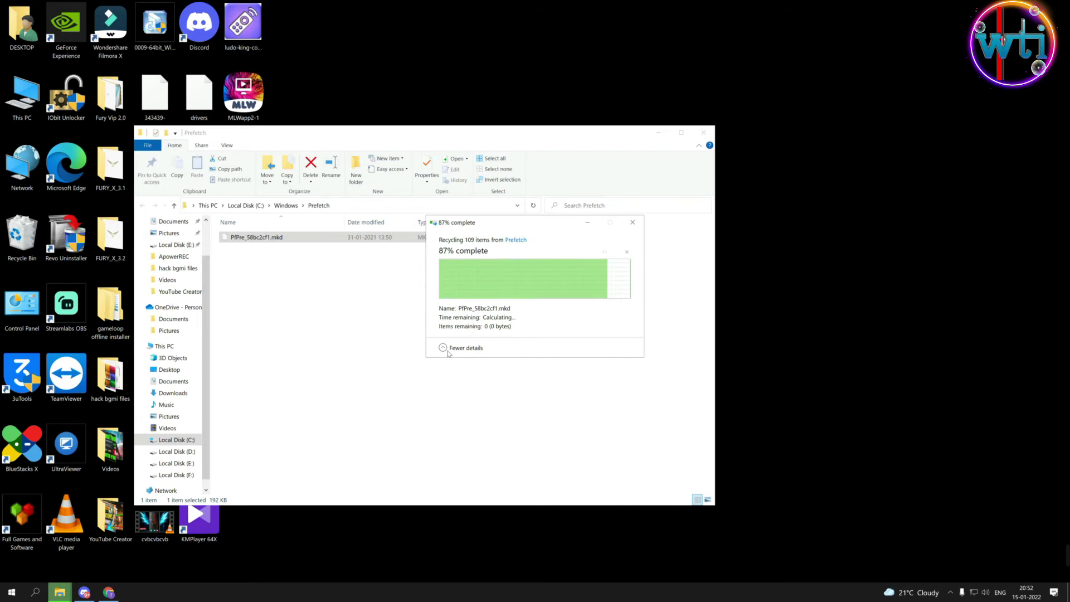
{"action": "left_click", "coordinate": [704, 132]}
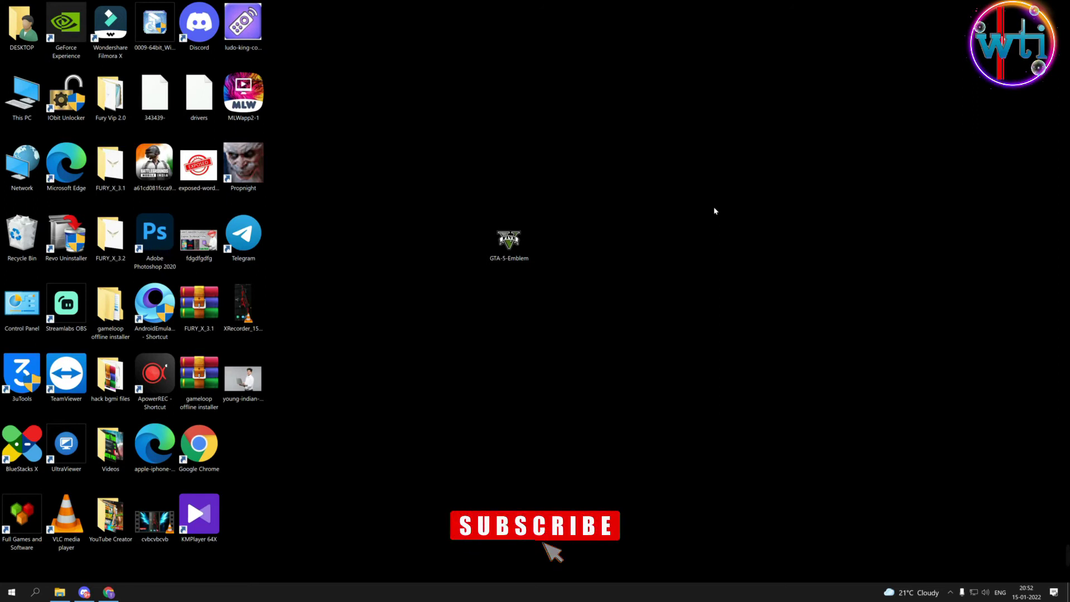
- Open the Windows Temp folder by running TEMP from the Run dialog
{"action": "left_click", "coordinate": [42, 585]}
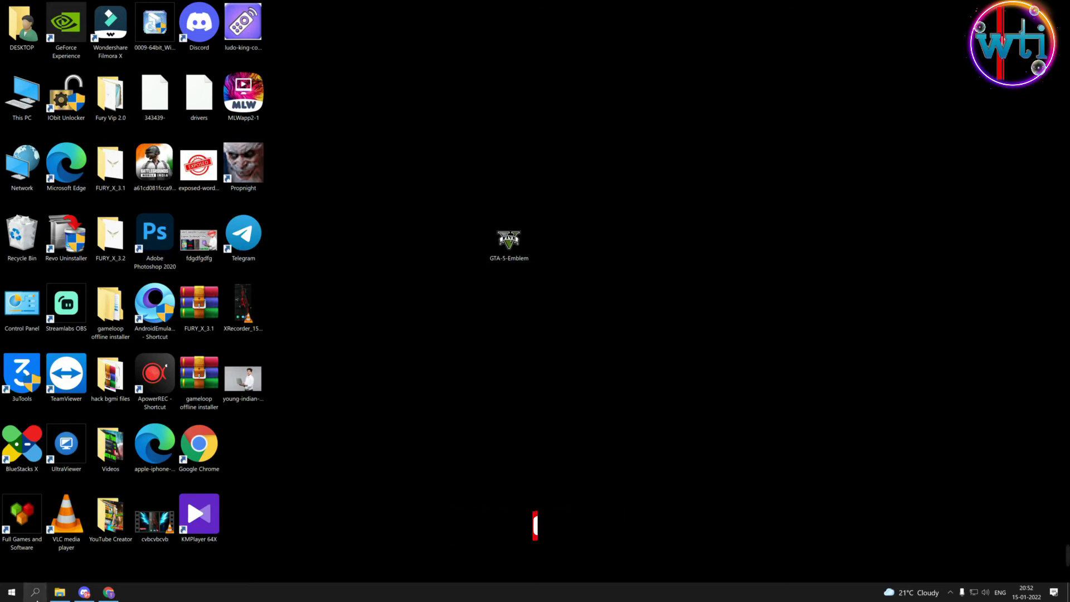
{"action": "left_click", "coordinate": [94, 418]}
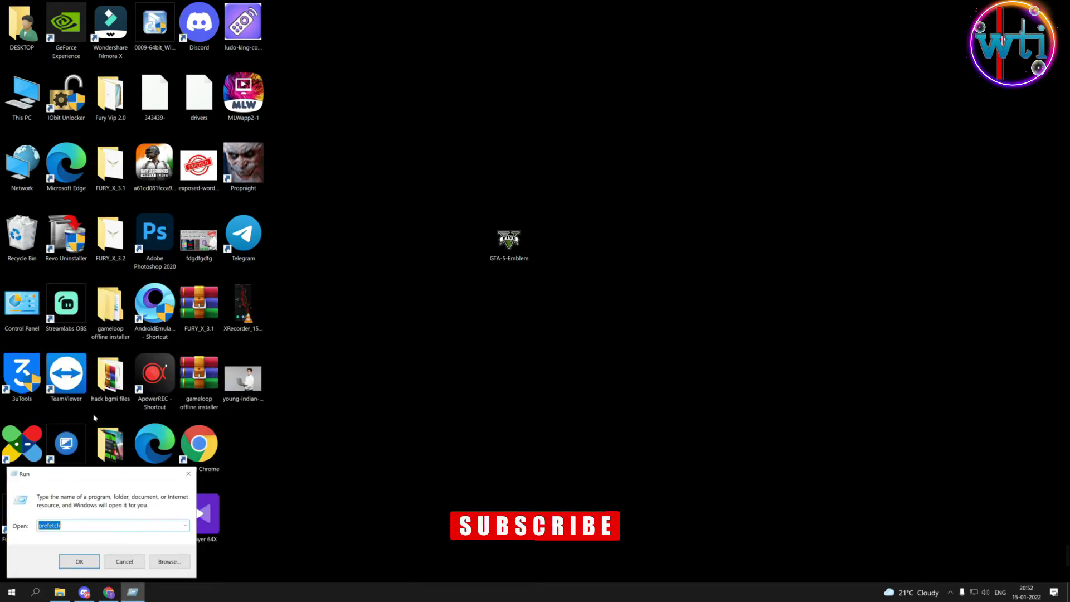
{"action": "left_click", "coordinate": [185, 525]}
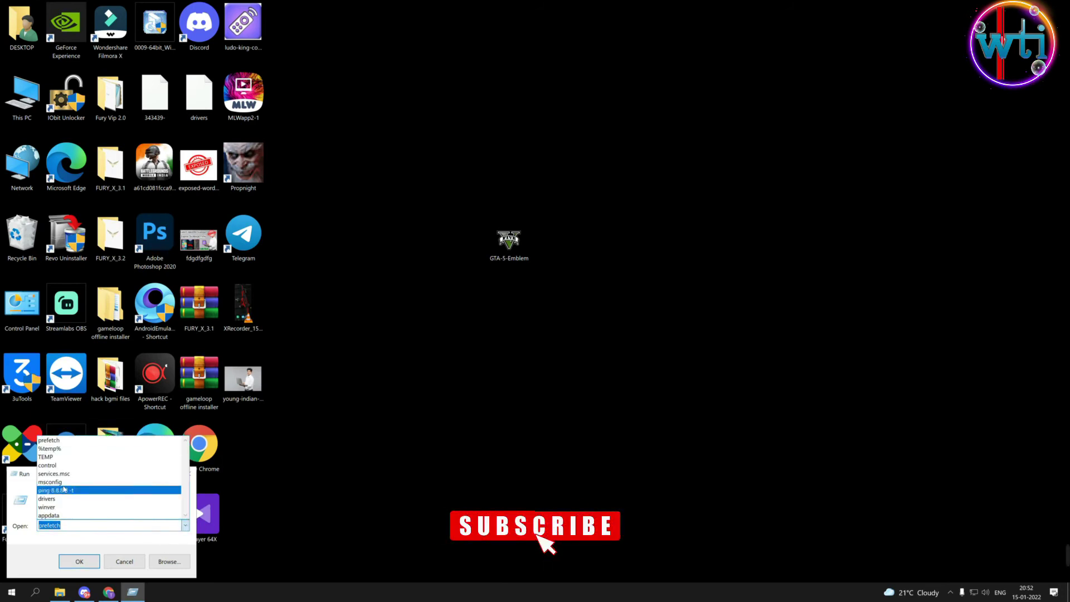
{"action": "left_click", "coordinate": [65, 458]}
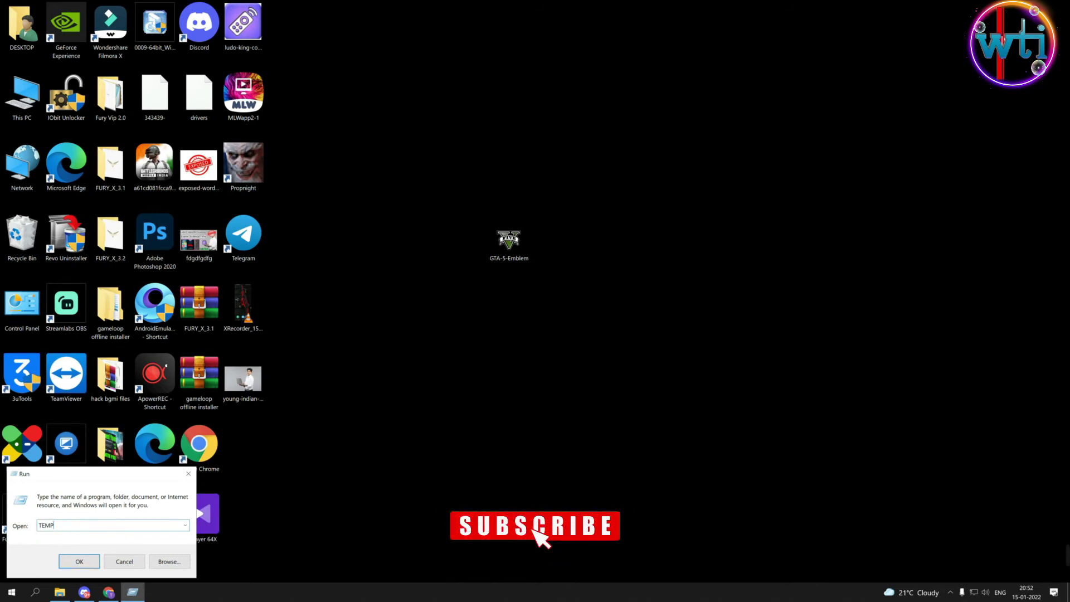
{"action": "left_click", "coordinate": [78, 561]}
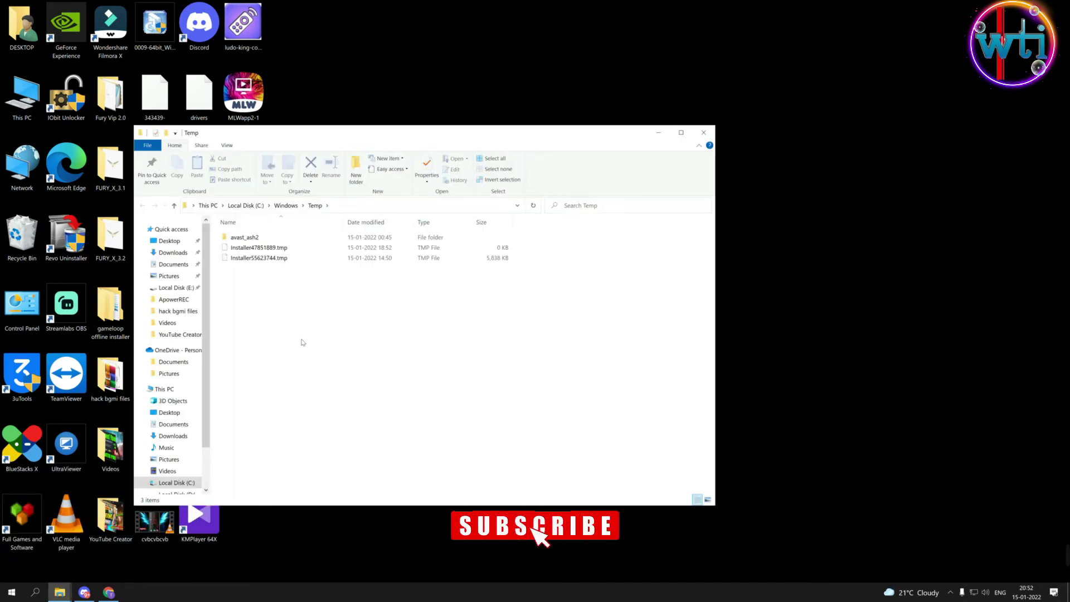
- Delete all items in the Windows Temp folder, skipping the installer file that is in use, and close the folder
{"action": "key", "text": "ctrl+a"}
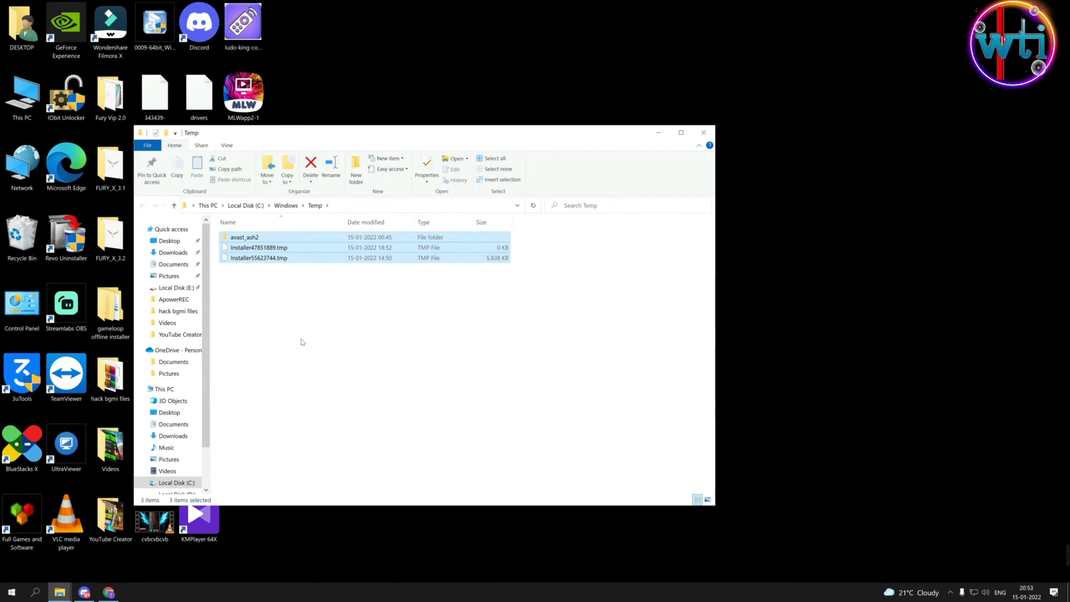
{"action": "key", "text": "Delete"}
{"action": "left_click", "coordinate": [550, 328]}
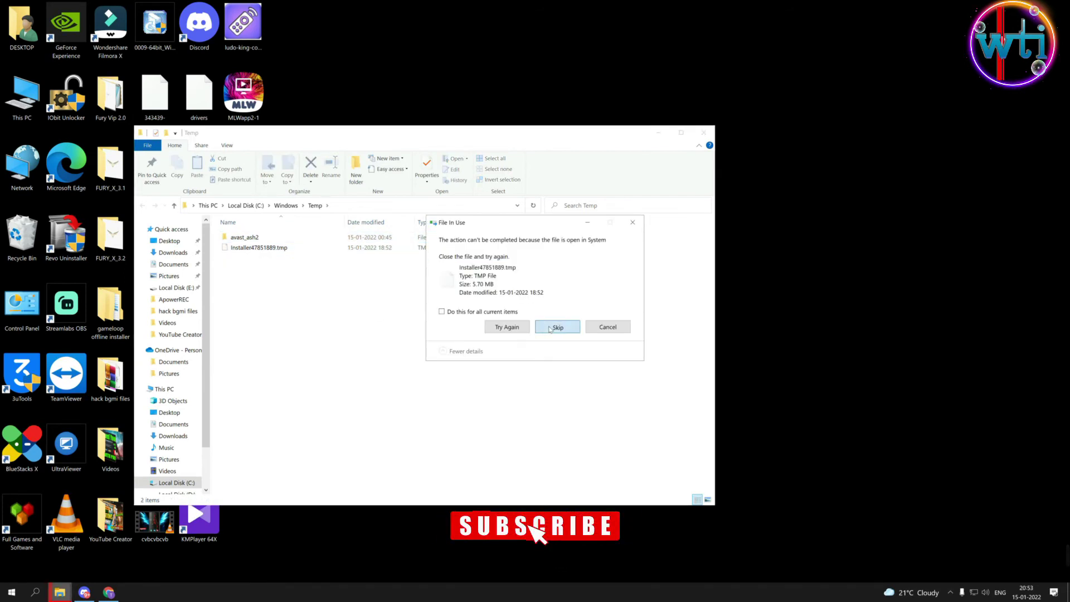
{"action": "left_click", "coordinate": [442, 280]}
{"action": "left_click", "coordinate": [505, 294]}
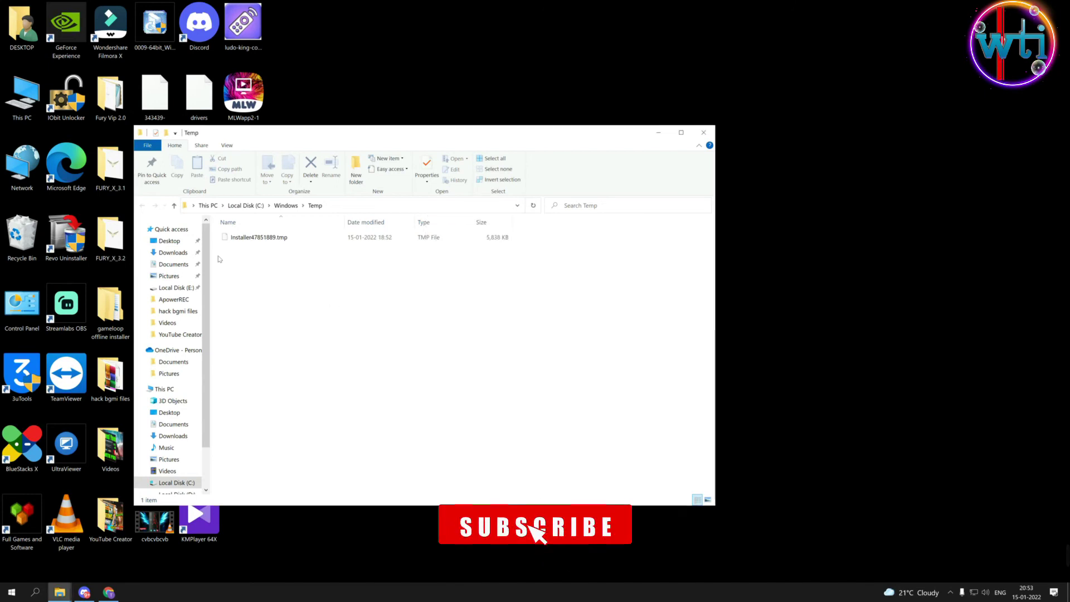
{"action": "left_click", "coordinate": [704, 132]}
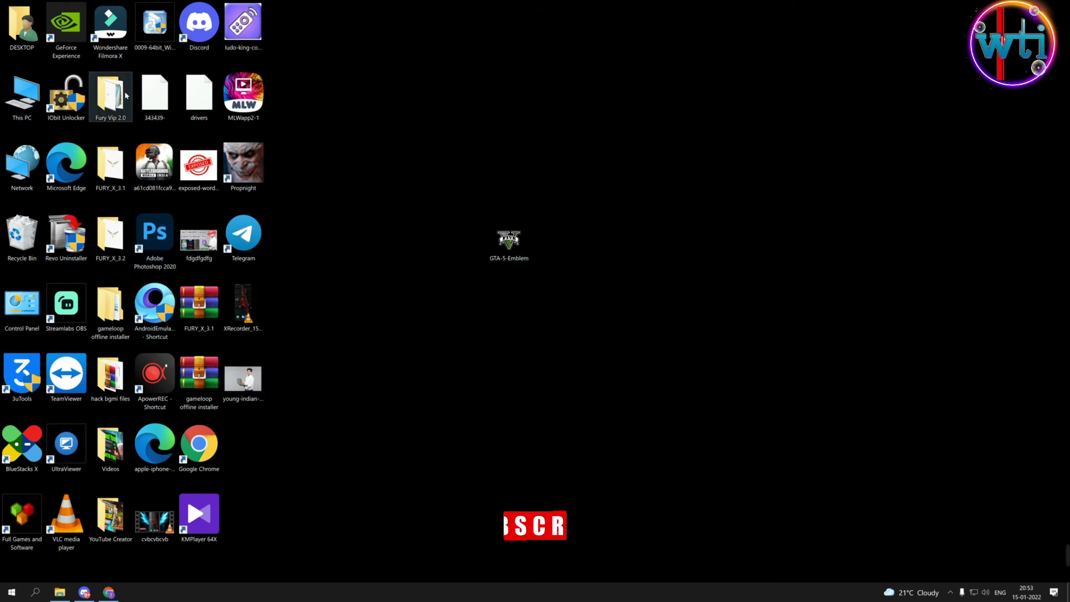
- Open the hack bgmi files folder on the desktop and select the d3d9.dll file
{"action": "double_click", "coordinate": [110, 378]}
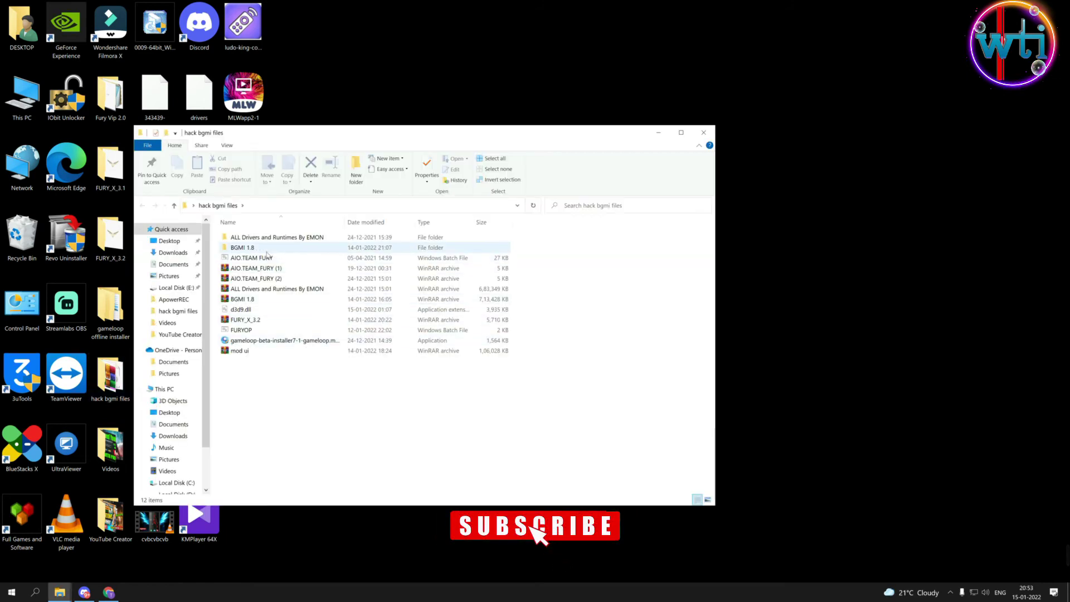
{"action": "left_click", "coordinate": [259, 311]}
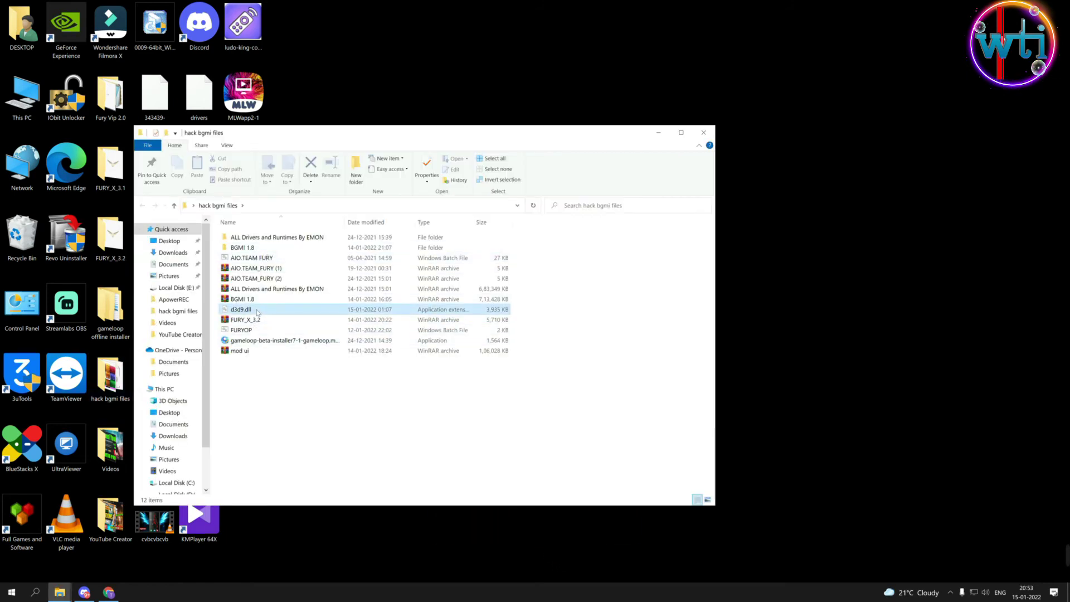